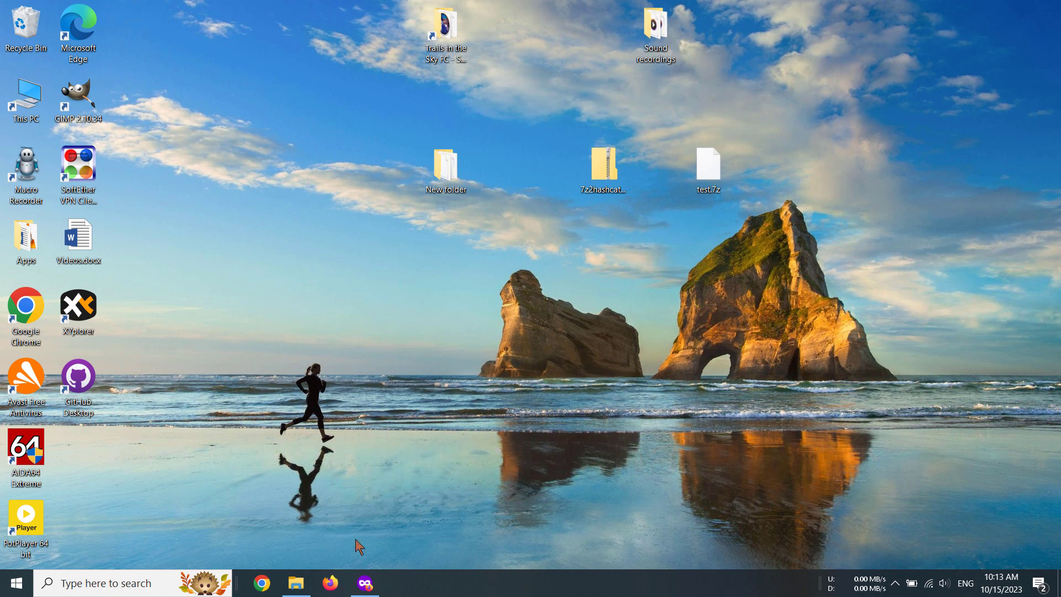
- From the Google results for 7z2hashcat, open the philsmd/7z2hashcat GitHub project
{"action": "left_click", "coordinate": [365, 583]}
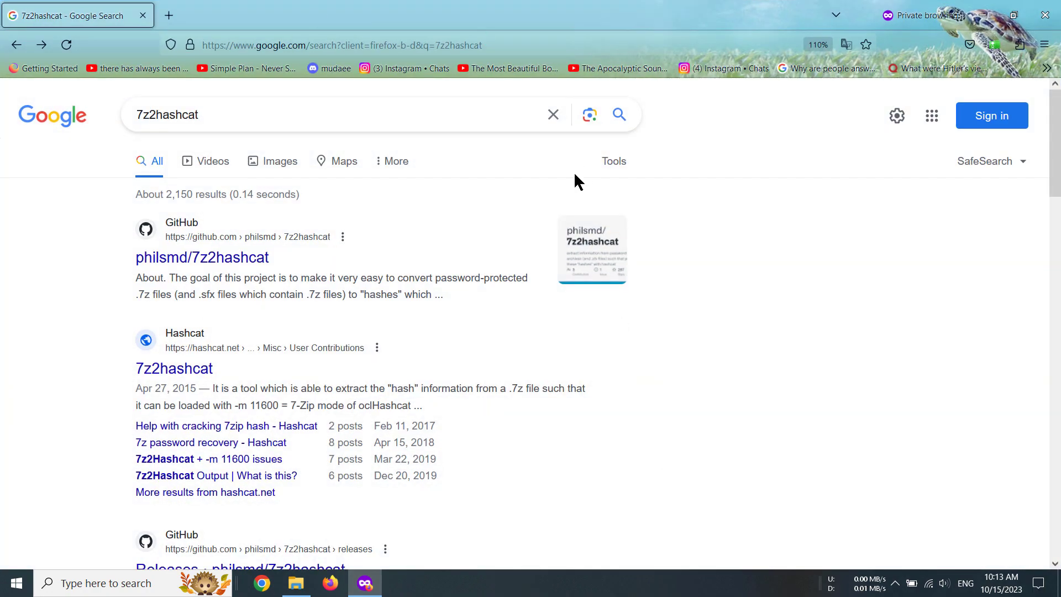
{"action": "left_click", "coordinate": [289, 118]}
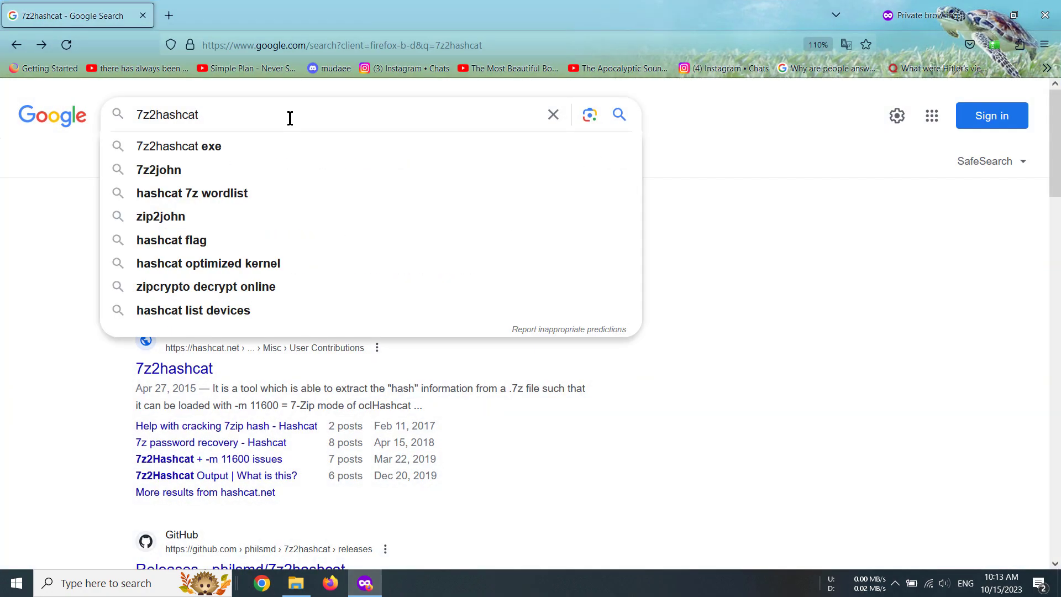
{"action": "left_click_drag", "start_coordinate": [295, 113], "coordinate": [110, 105]}
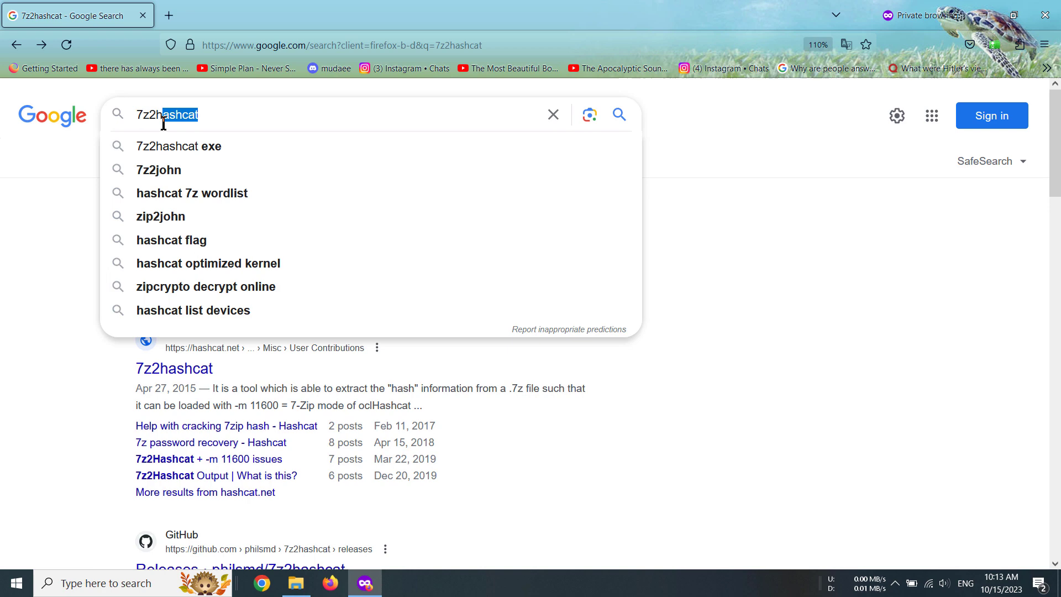
{"action": "left_click", "coordinate": [704, 236]}
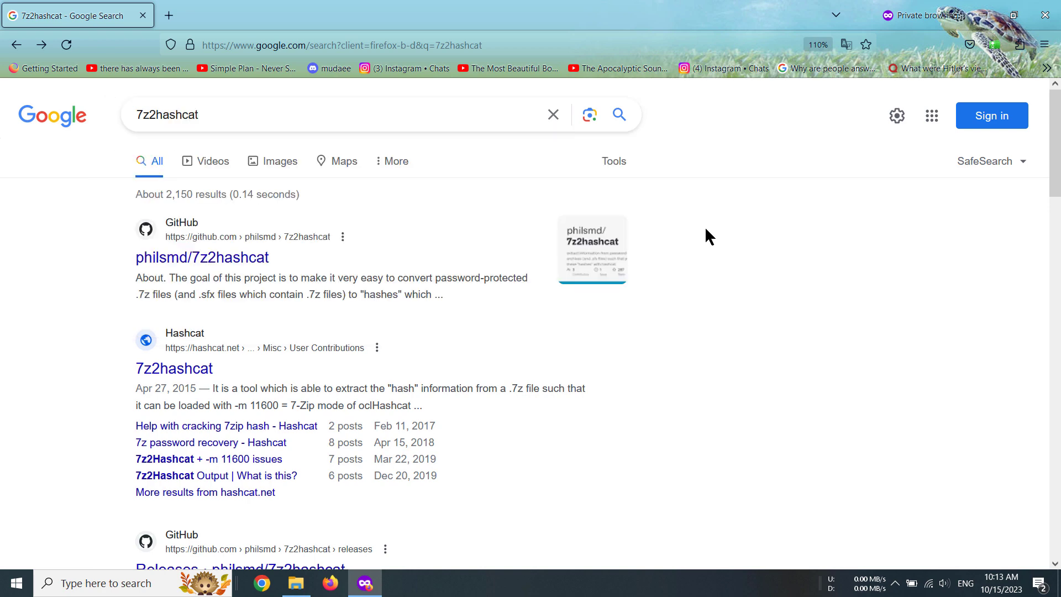
{"action": "left_click", "coordinate": [242, 263]}
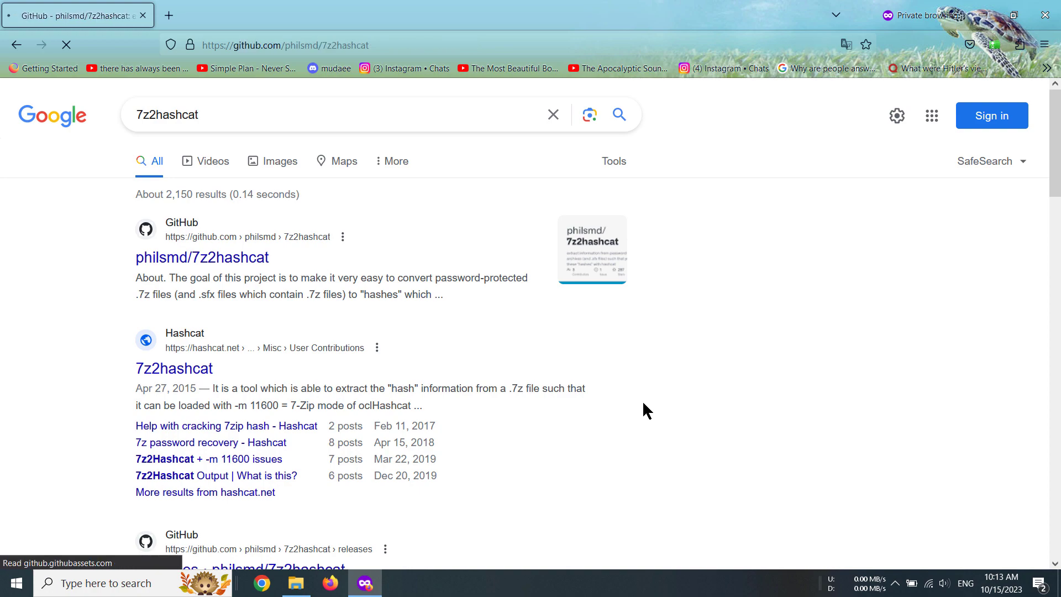
{"action": "scroll", "coordinate": [531, 332], "scroll_direction": "down", "scroll_amount": 5}
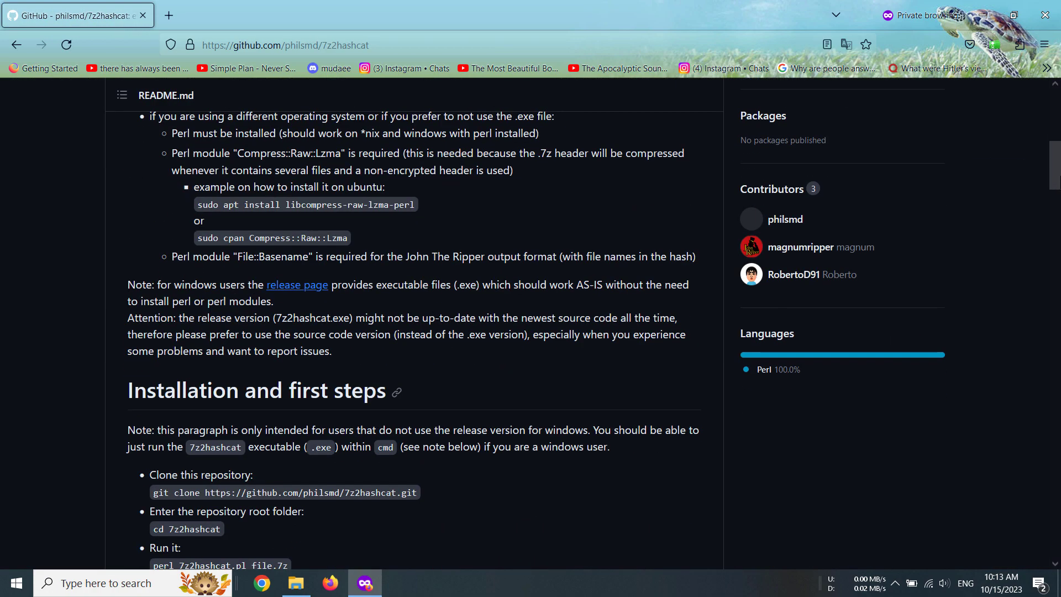
{"action": "scroll", "coordinate": [531, 332], "scroll_direction": "up", "scroll_amount": 3}
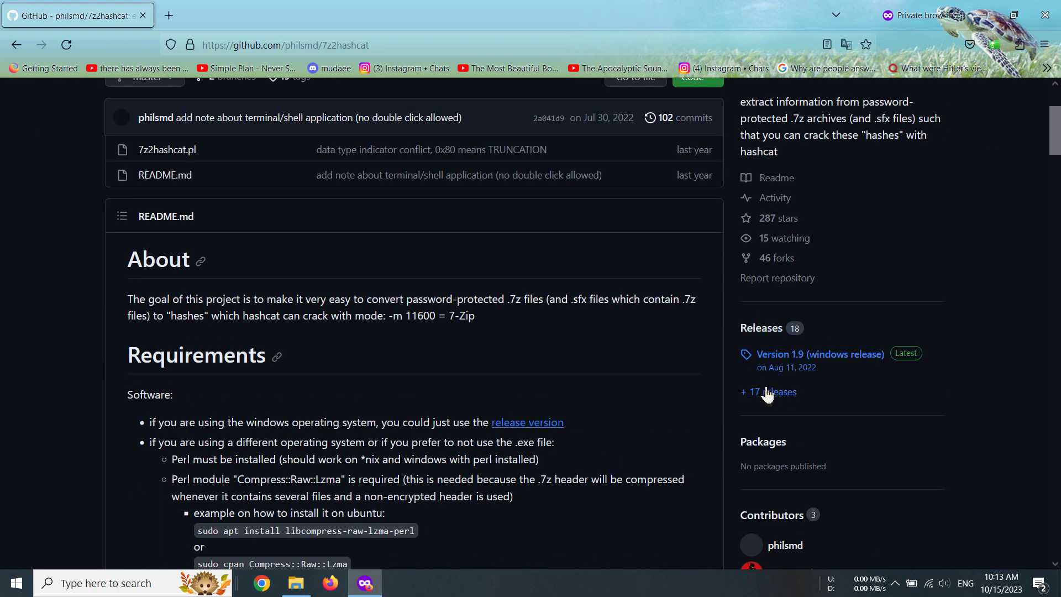
- Open the Version 1.9 (windows release) page listing the 7z2hashcat zip assets
{"action": "left_click", "coordinate": [821, 356]}
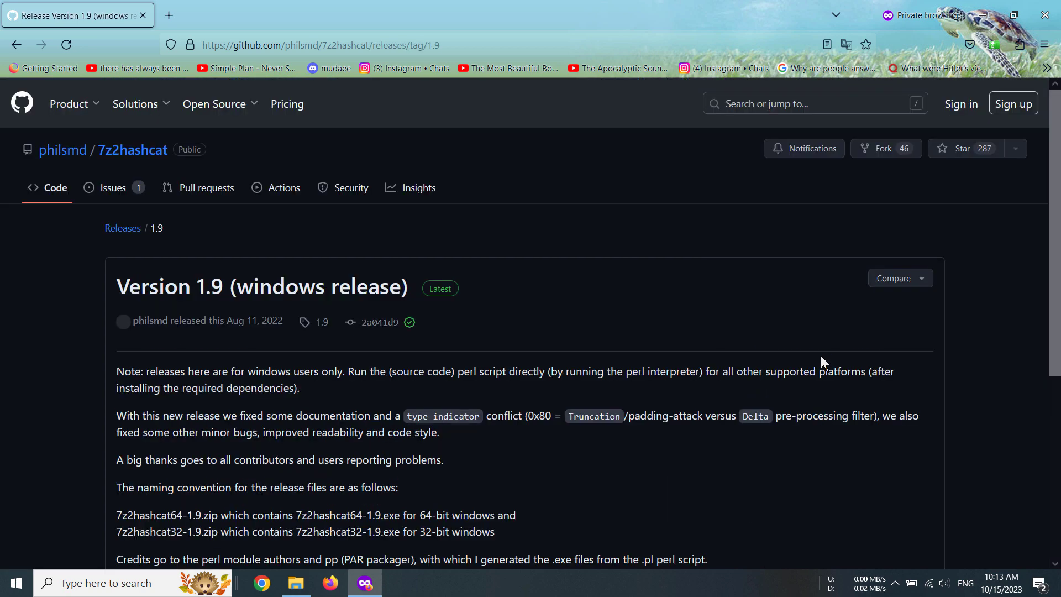
{"action": "left_click_drag", "start_coordinate": [1057, 240], "coordinate": [1060, 375]}
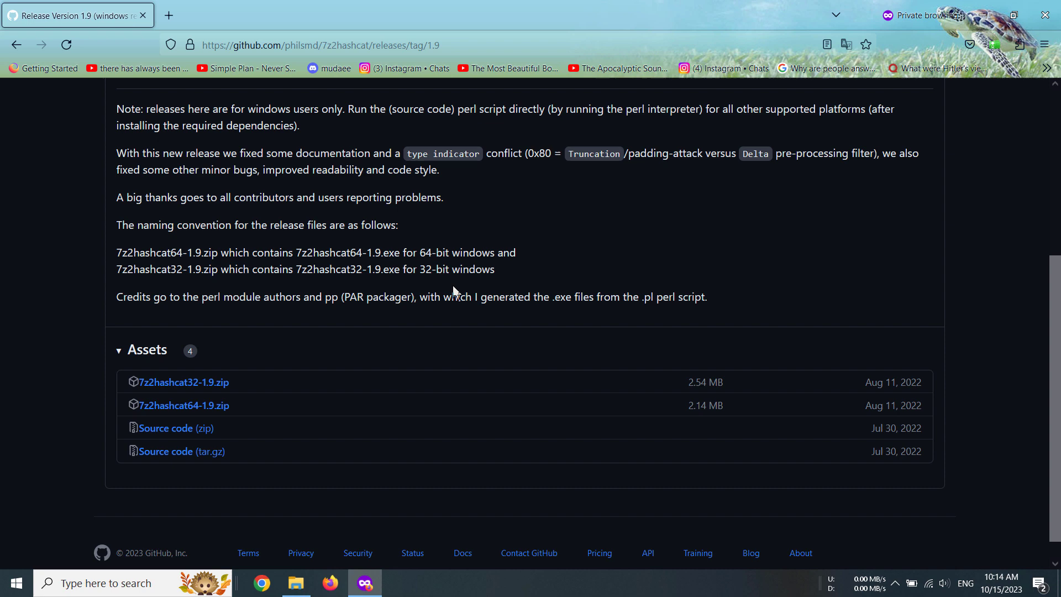
- Extract 7z2hashcat64-1.9.zip on the desktop into a 7z2hashcat64-1.9\ folder via 7-Zip
{"action": "left_click", "coordinate": [983, 15]}
{"action": "left_click", "coordinate": [603, 170]}
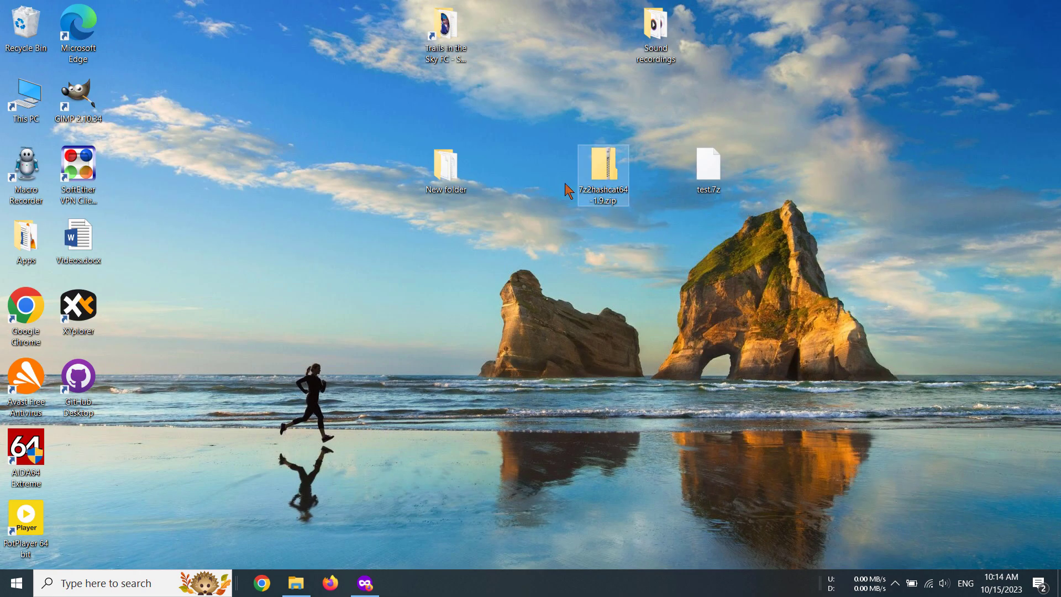
{"action": "right_click", "coordinate": [615, 177]}
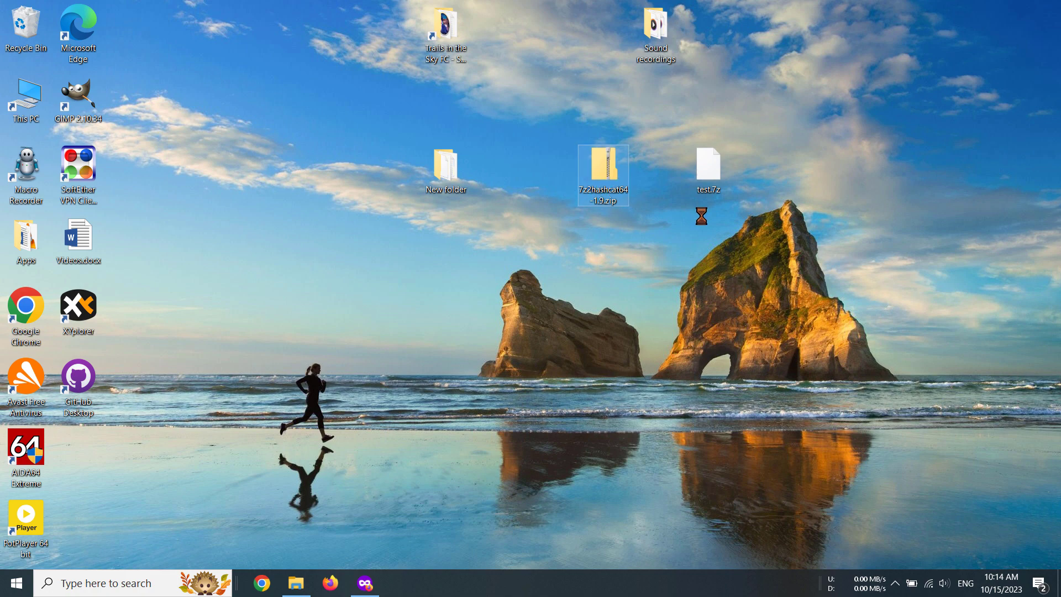
{"action": "left_click", "coordinate": [821, 303]}
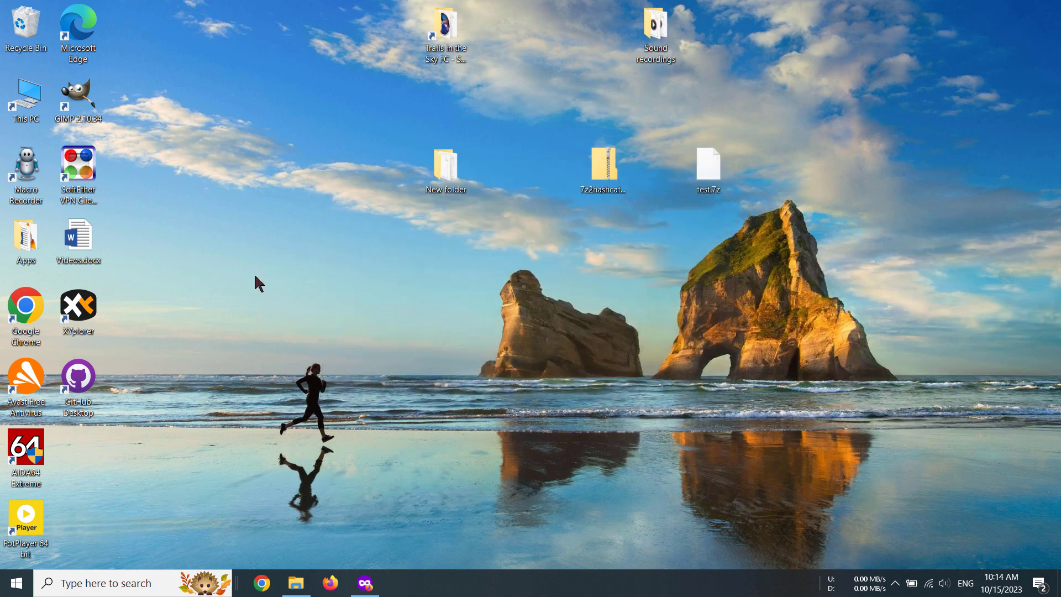
- Place the extracted folder below test.7z and confirm it contains 7z2hashcat64-1.9.exe
{"action": "left_click_drag", "start_coordinate": [102, 456], "coordinate": [731, 242]}
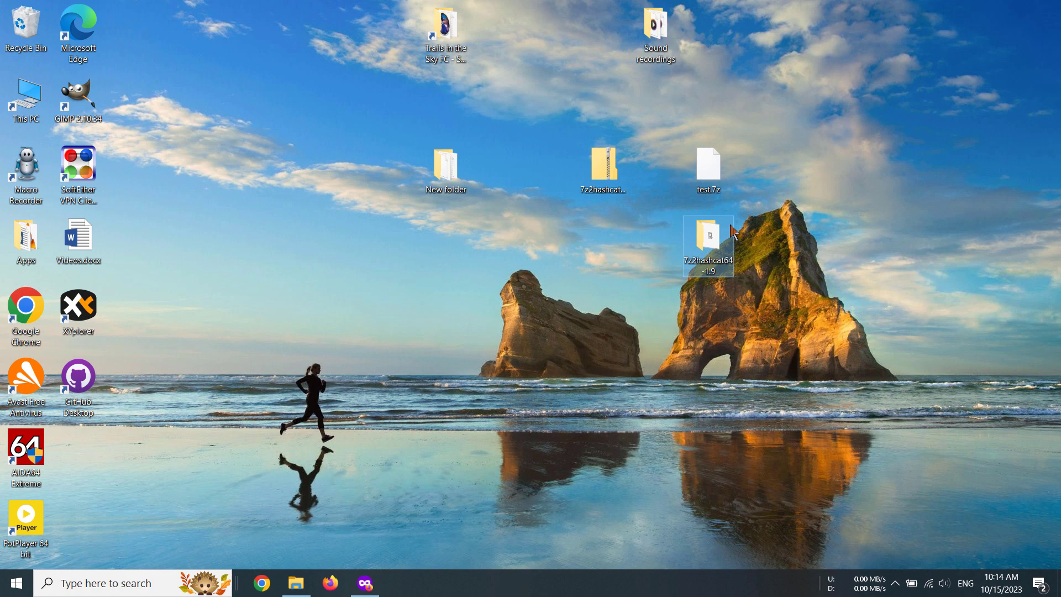
{"action": "key", "text": "Return"}
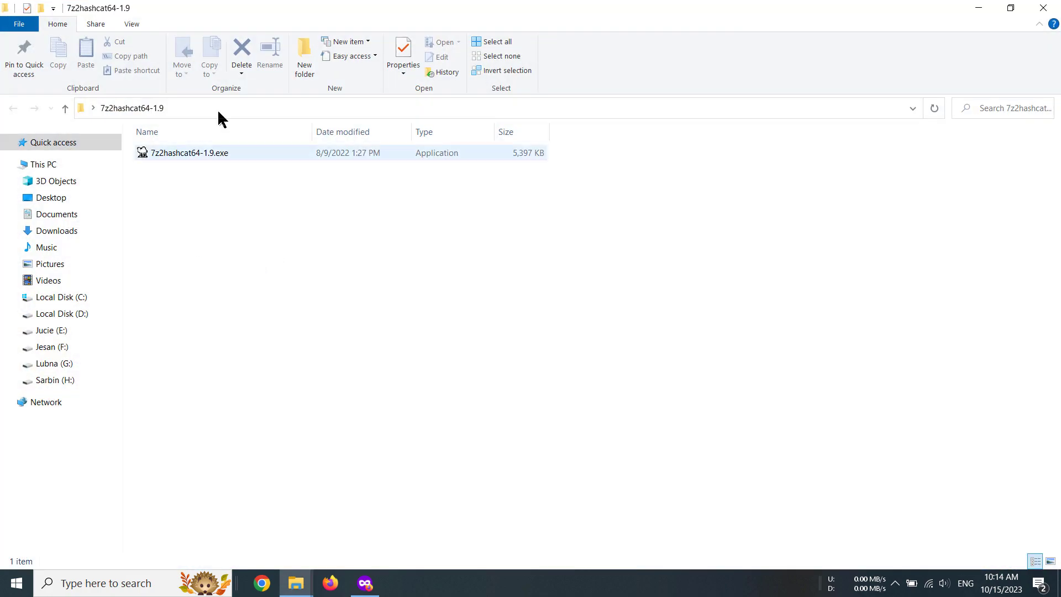
{"action": "left_click", "coordinate": [234, 148]}
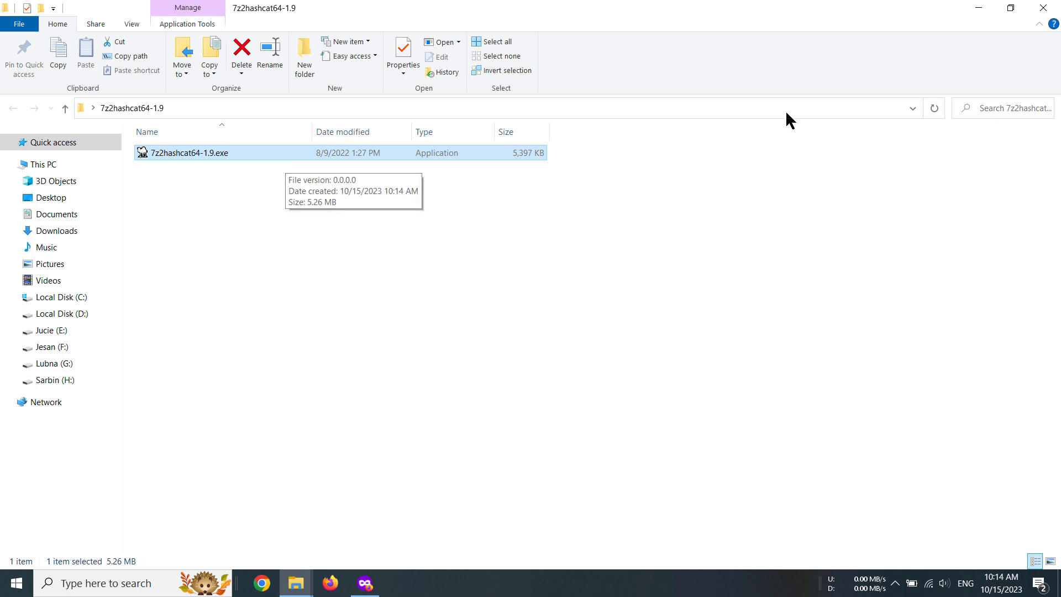
{"action": "left_click", "coordinate": [978, 8]}
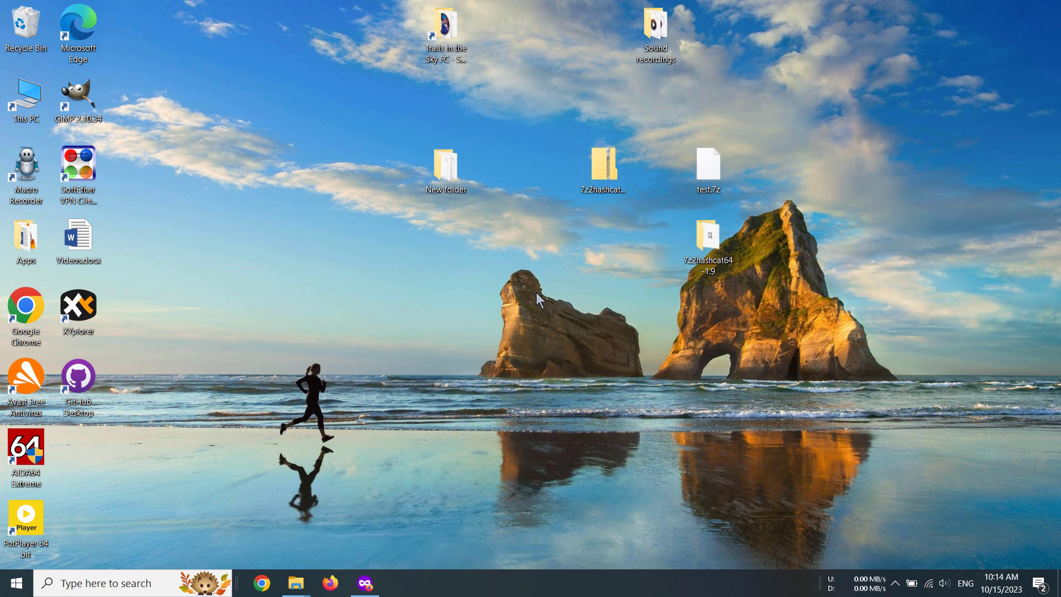
- Paste test.7z into the 7z2hashcat64-1.9 folder beside 7z2hashcat64-1.9.exe, window maximized
{"action": "left_click", "coordinate": [710, 167]}
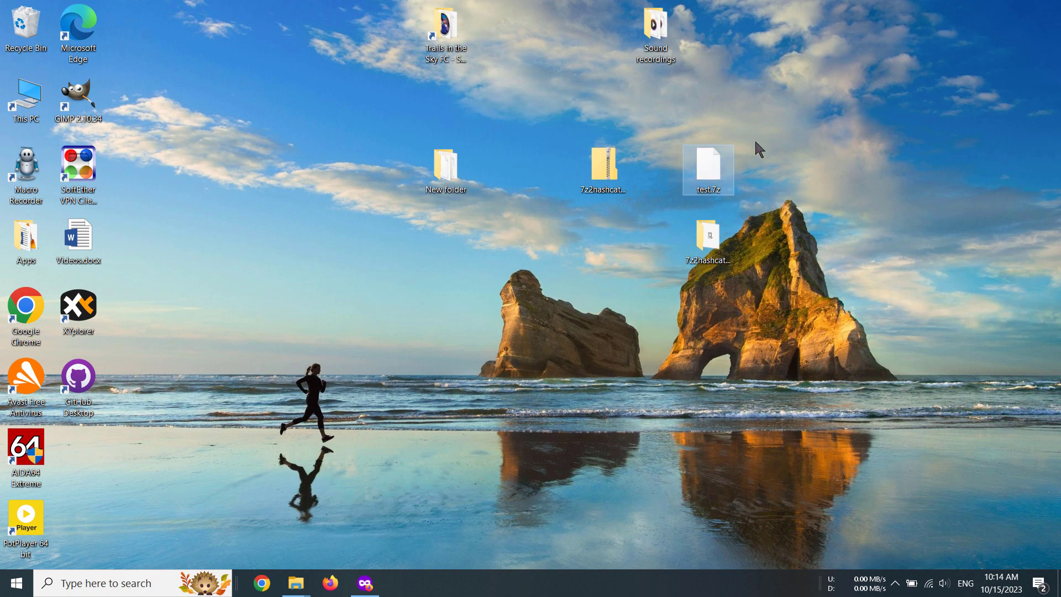
{"action": "double_click", "coordinate": [709, 239]}
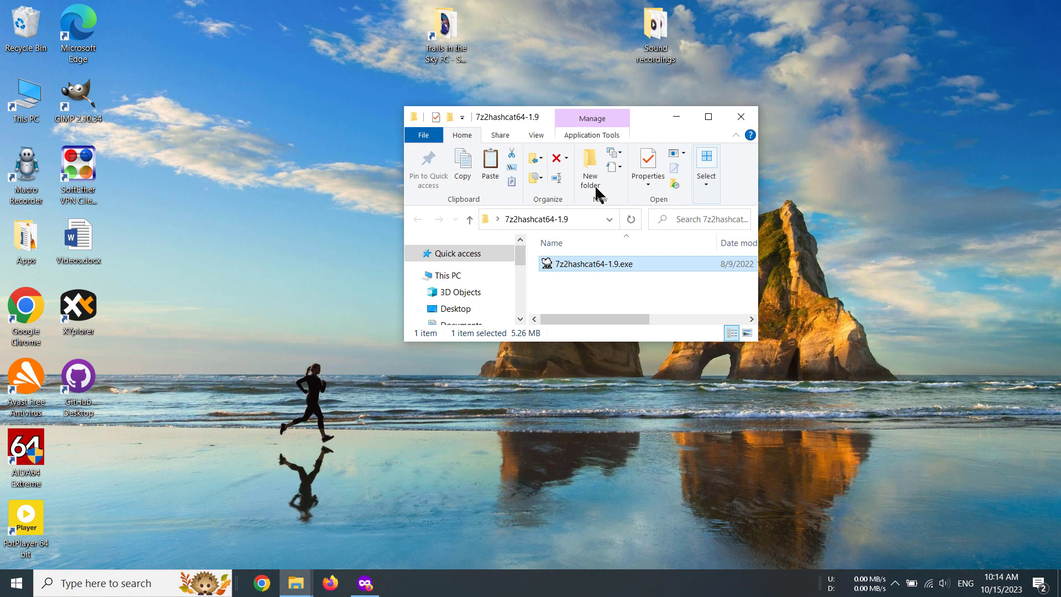
{"action": "double_click", "coordinate": [640, 120]}
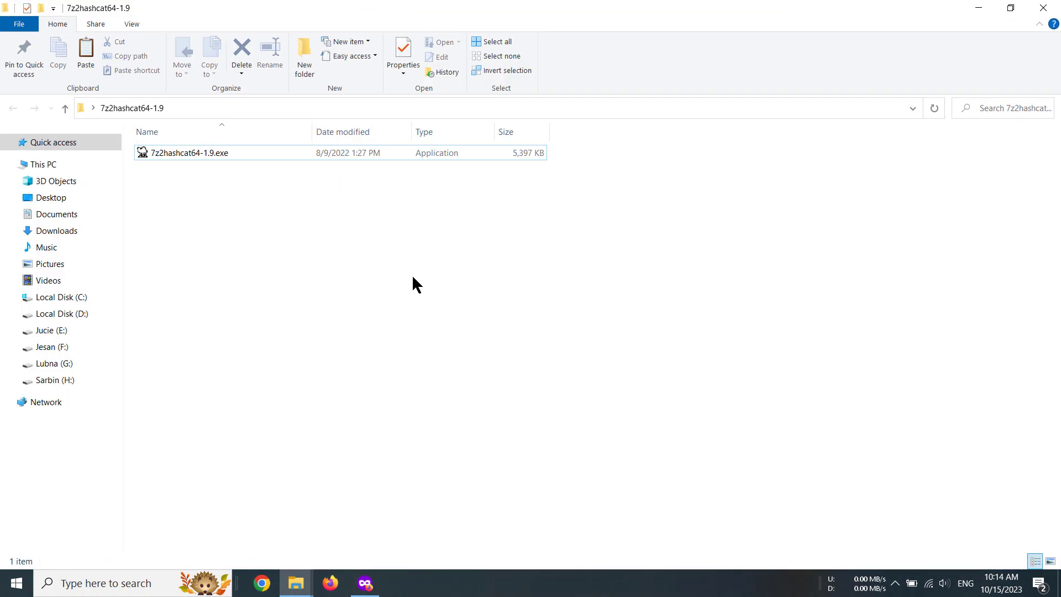
{"action": "key", "text": "ctrl+v"}
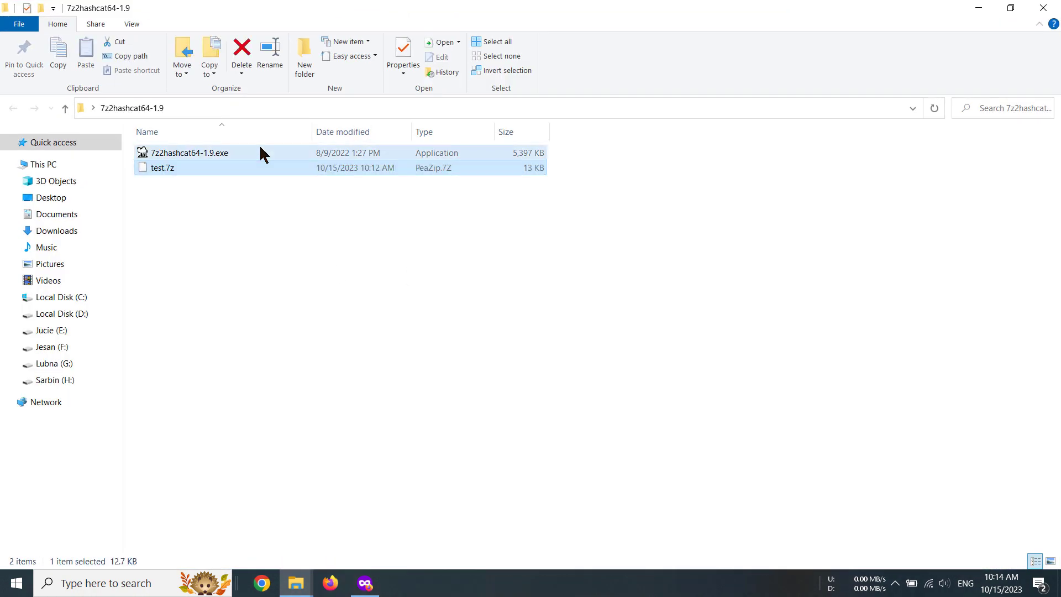
- Review 7z2hashcat64-1.9.exe and test.7z in the folder, then clear the selection
{"action": "left_click", "coordinate": [259, 152]}
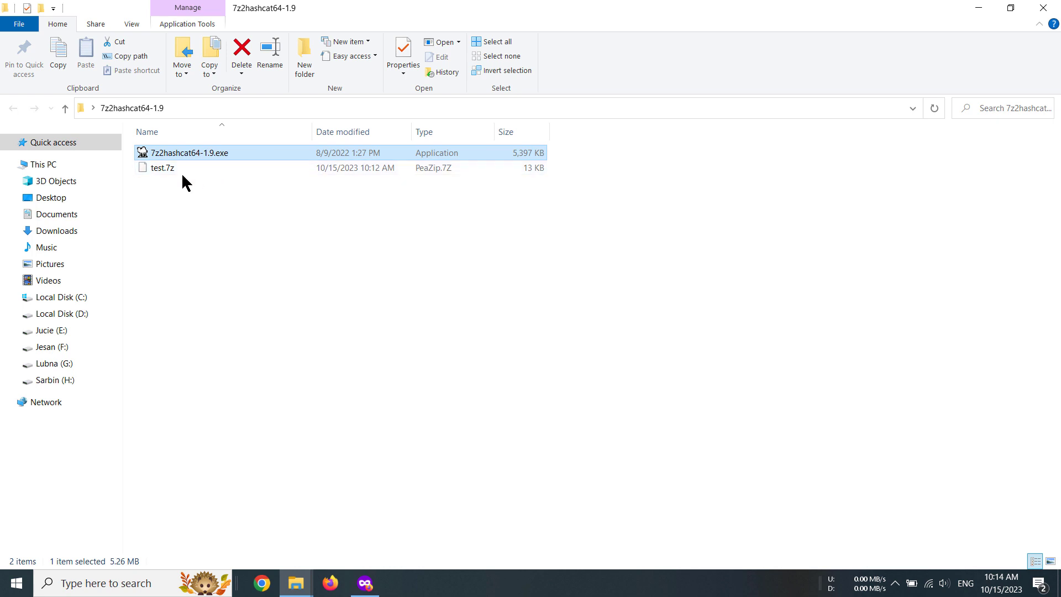
{"action": "left_click", "coordinate": [158, 169]}
{"action": "left_click", "coordinate": [193, 154]}
{"action": "left_click", "coordinate": [683, 188]}
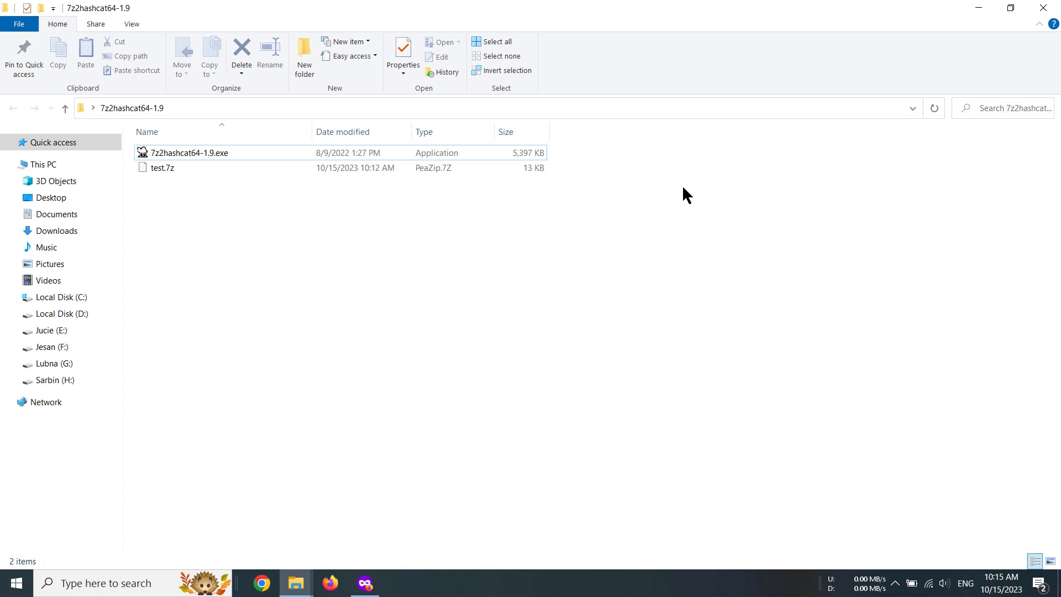
- Launch Command Prompt as administrator from the Windows search for cmd
{"action": "left_click", "coordinate": [112, 584]}
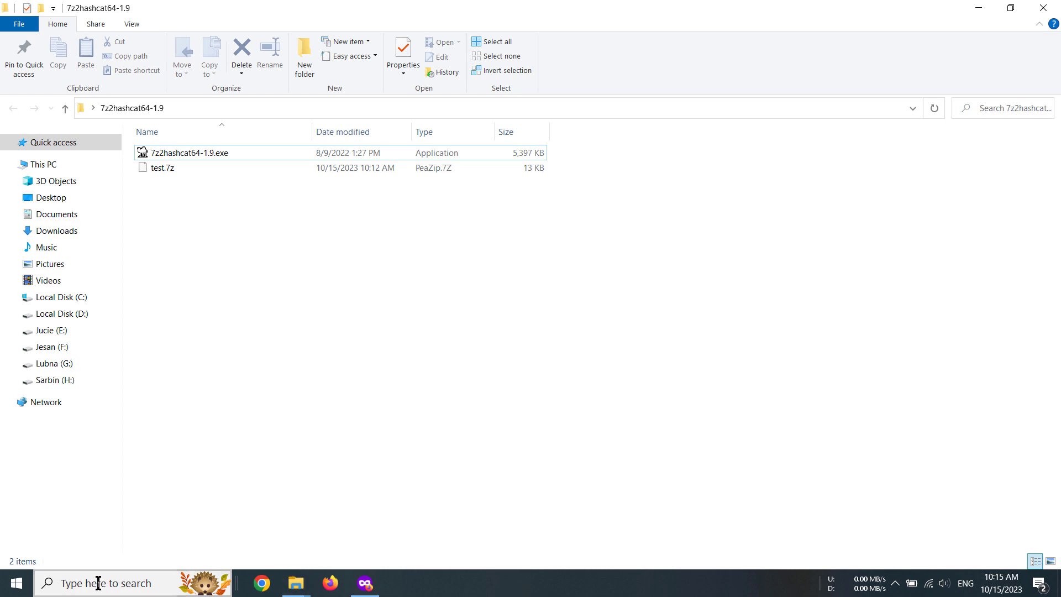
{"action": "type", "text": "cmd"}
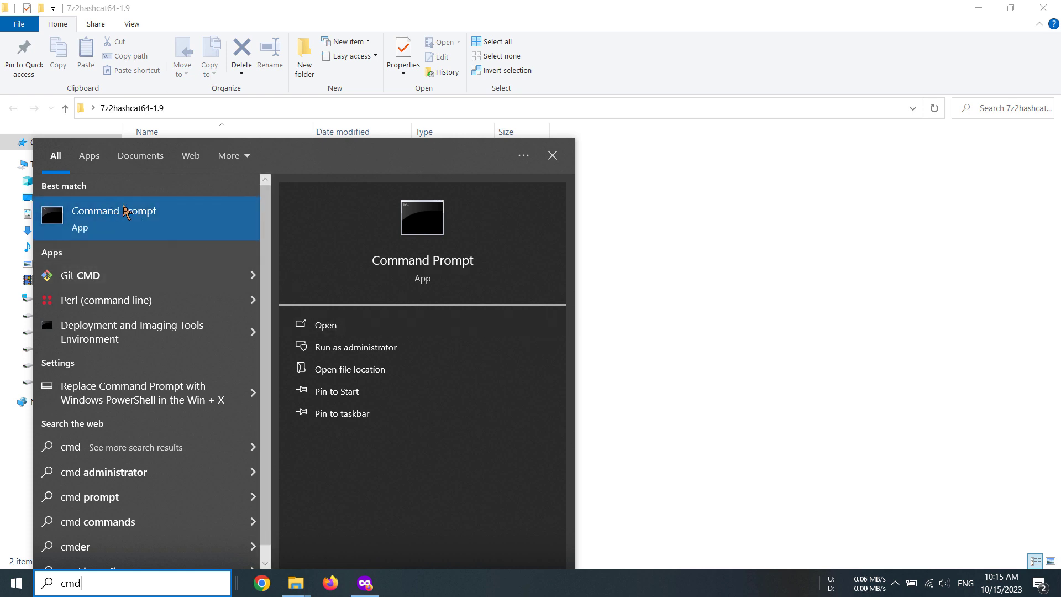
{"action": "left_click", "coordinate": [124, 211]}
{"action": "right_click", "coordinate": [125, 212]}
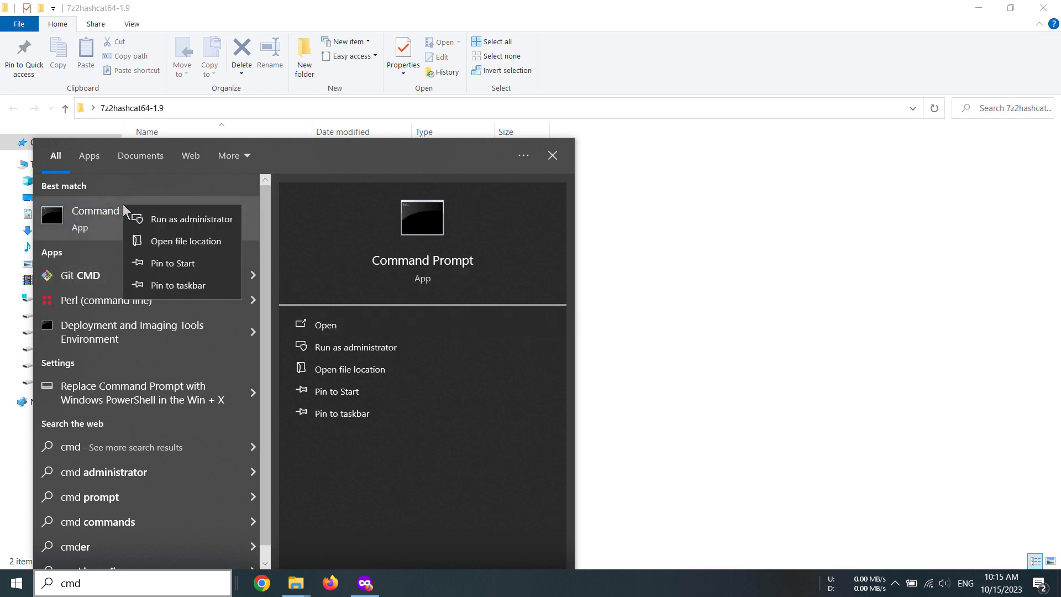
{"action": "left_click", "coordinate": [172, 221]}
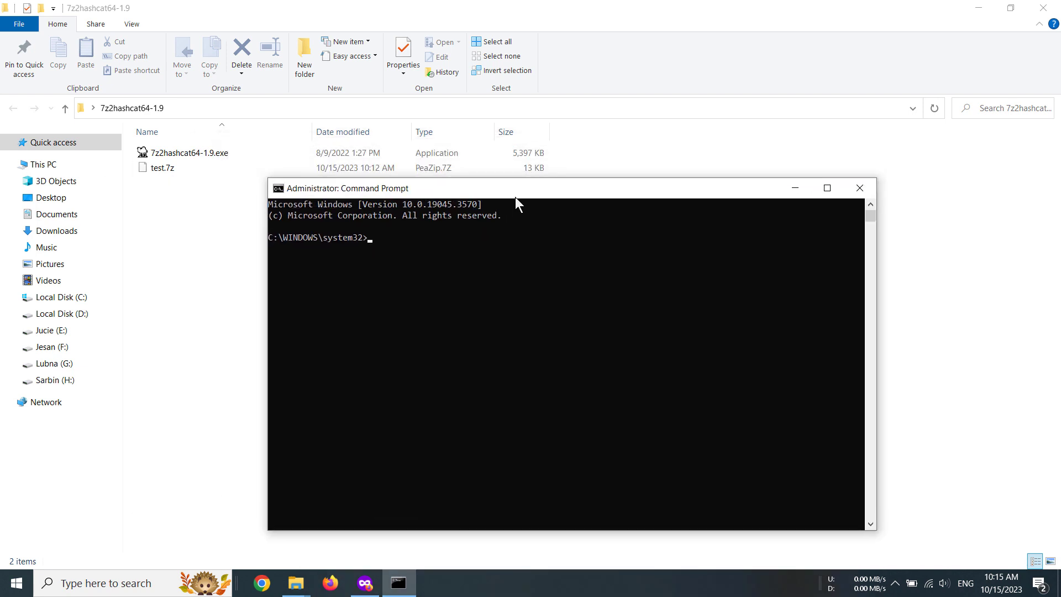
- Change the console's directory to the desktop 7z2hashcat64-1.9 folder using cd with the copied path
{"action": "left_click_drag", "start_coordinate": [347, 102], "coordinate": [539, 214]}
{"action": "left_click", "coordinate": [185, 153]}
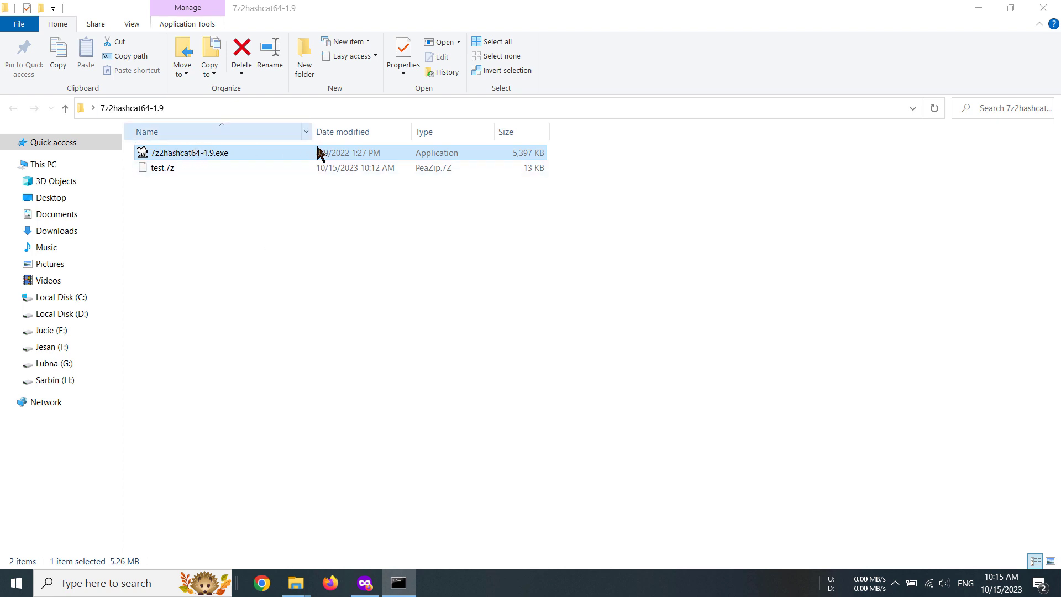
{"action": "left_click", "coordinate": [430, 109]}
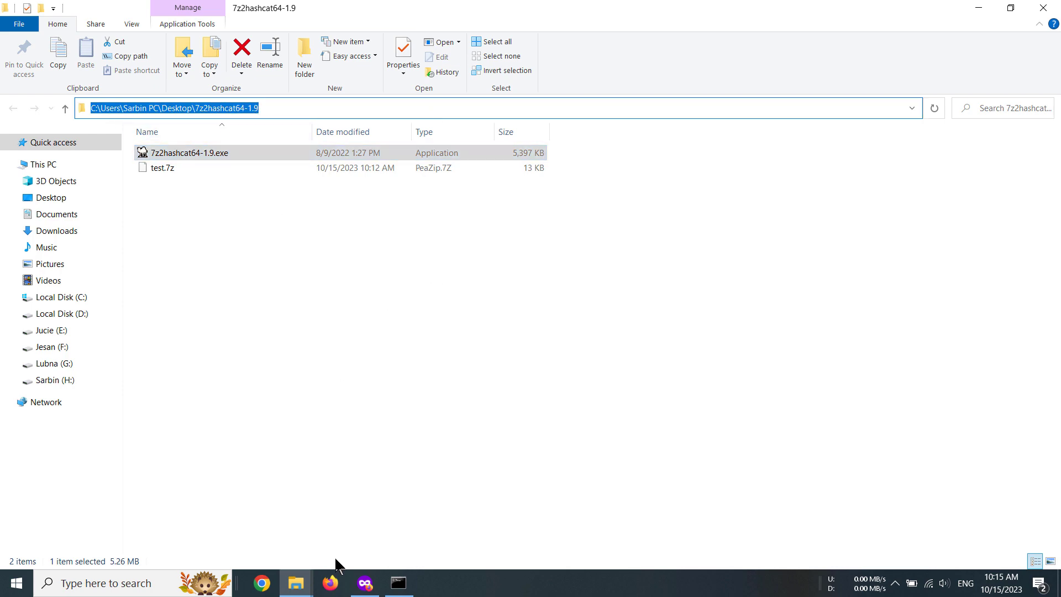
{"action": "left_click", "coordinate": [365, 583]}
{"action": "left_click", "coordinate": [364, 584]}
{"action": "left_click", "coordinate": [399, 584]}
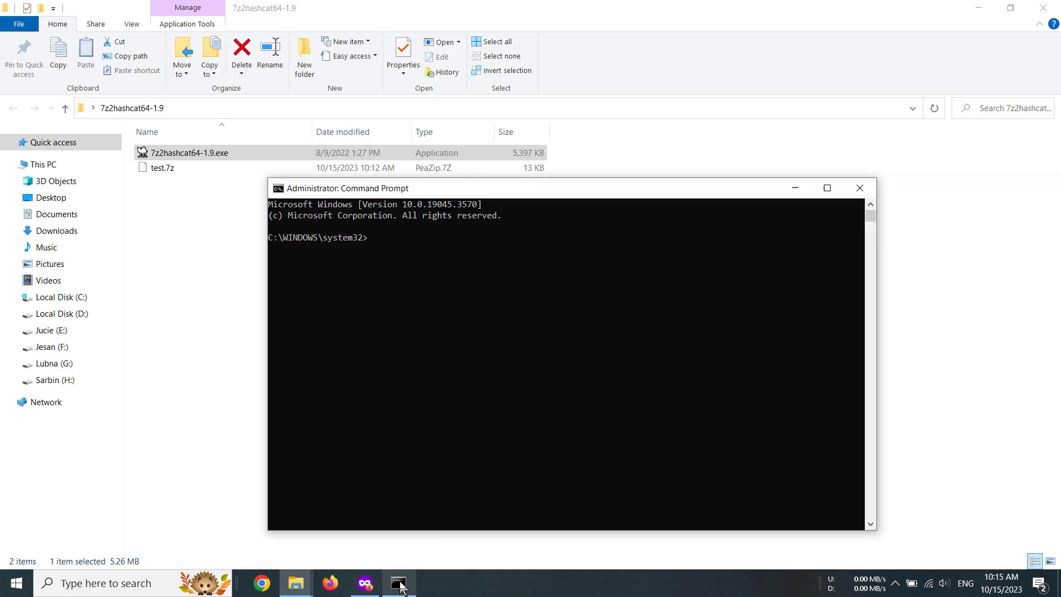
{"action": "left_click", "coordinate": [513, 260]}
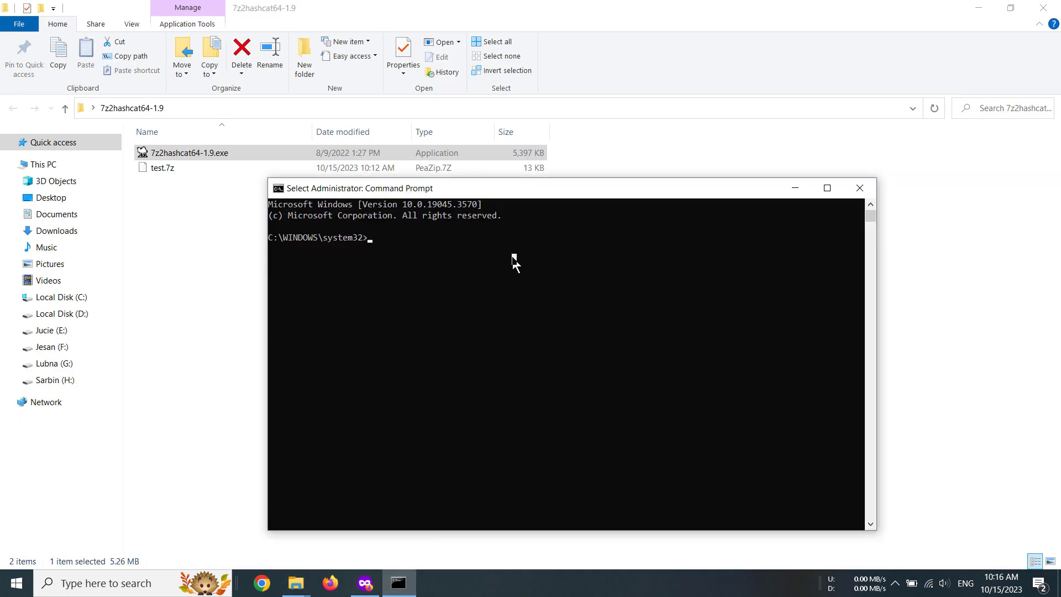
{"action": "type", "text": "cd"}
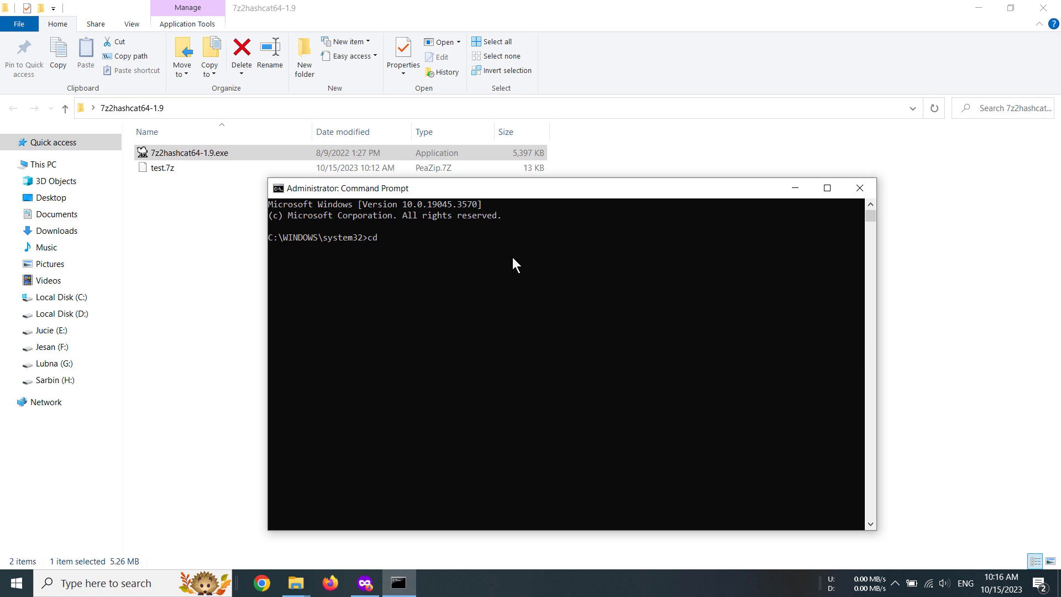
{"action": "type", "text": "C:\\Users\\Sarbin PC\\Desktop\\7z2hashcat64-1.9"}
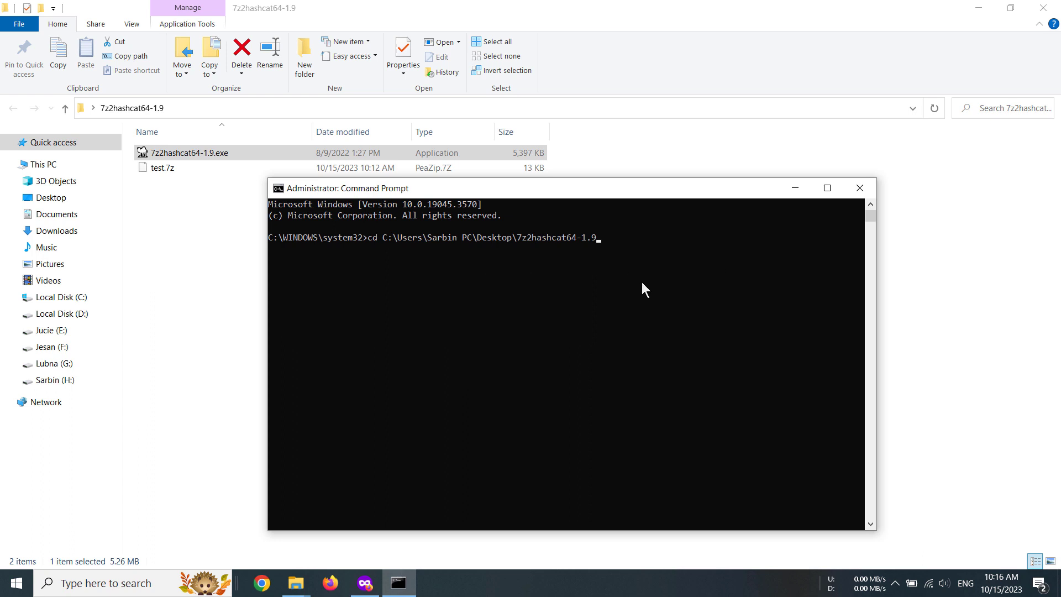
{"action": "key", "text": "Return"}
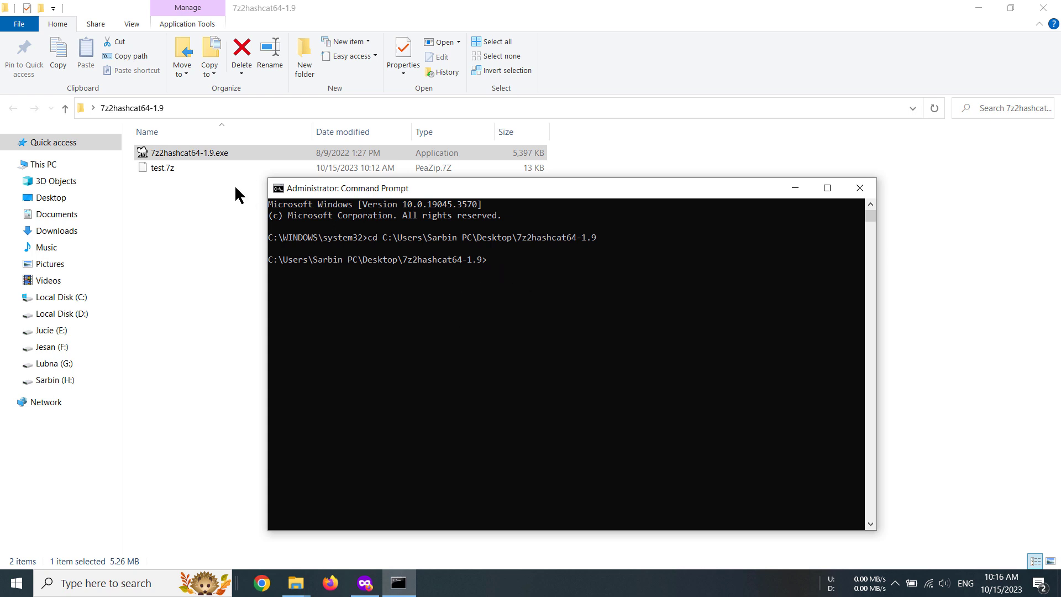
- Copy the 7z2hashcat64-1.9.exe file name from Explorer and paste it after the prompt
{"action": "double_click", "coordinate": [230, 154]}
{"action": "key", "text": "F2"}
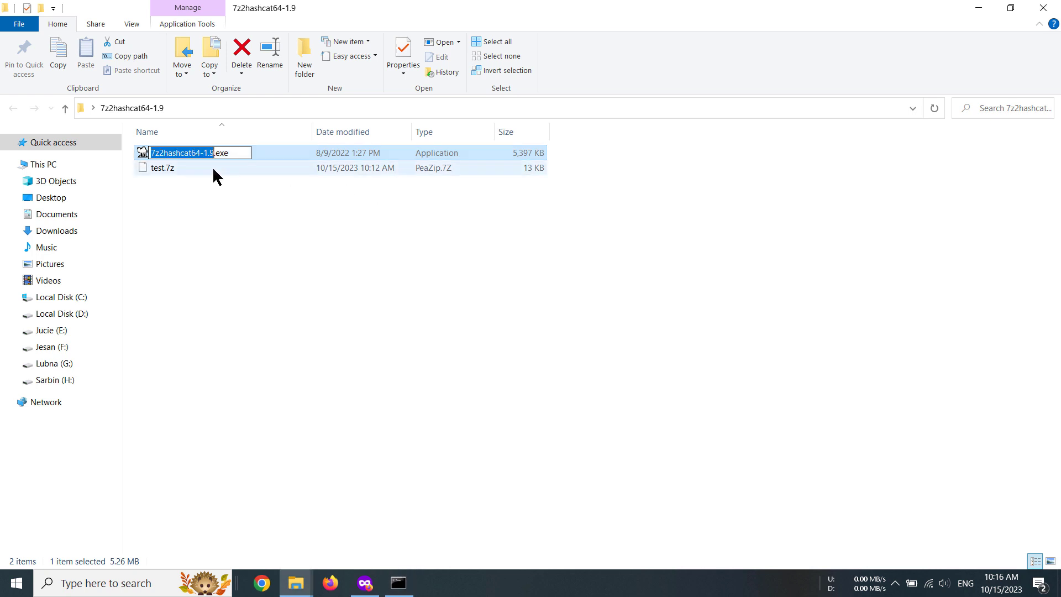
{"action": "left_click_drag", "start_coordinate": [230, 153], "coordinate": [152, 155]}
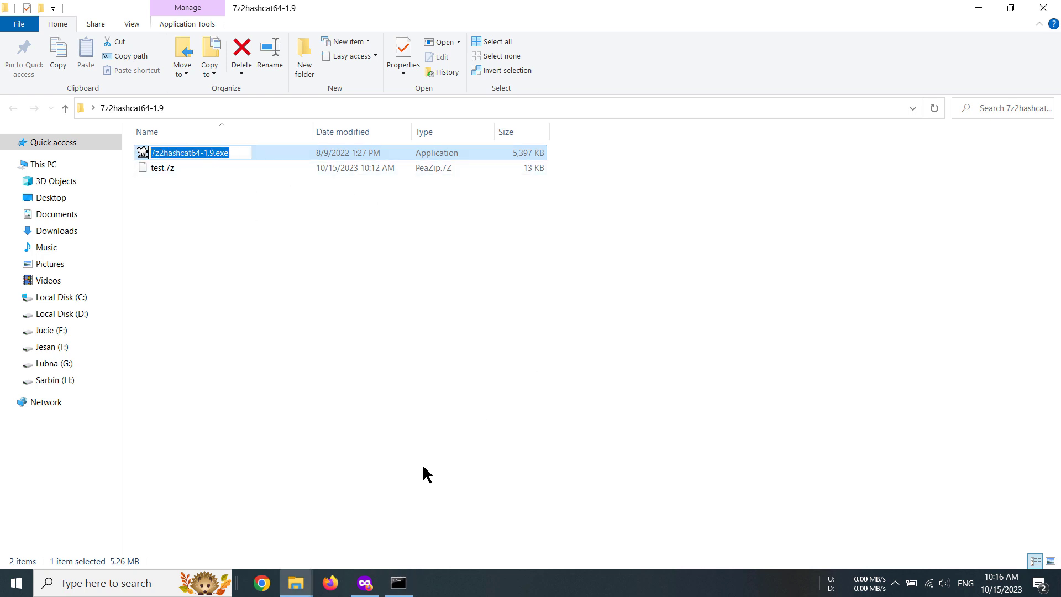
{"action": "key", "text": "ctrl+c"}
{"action": "key", "text": "alt+Tab"}
{"action": "left_click", "coordinate": [556, 278]}
{"action": "right_click", "coordinate": [564, 273]}
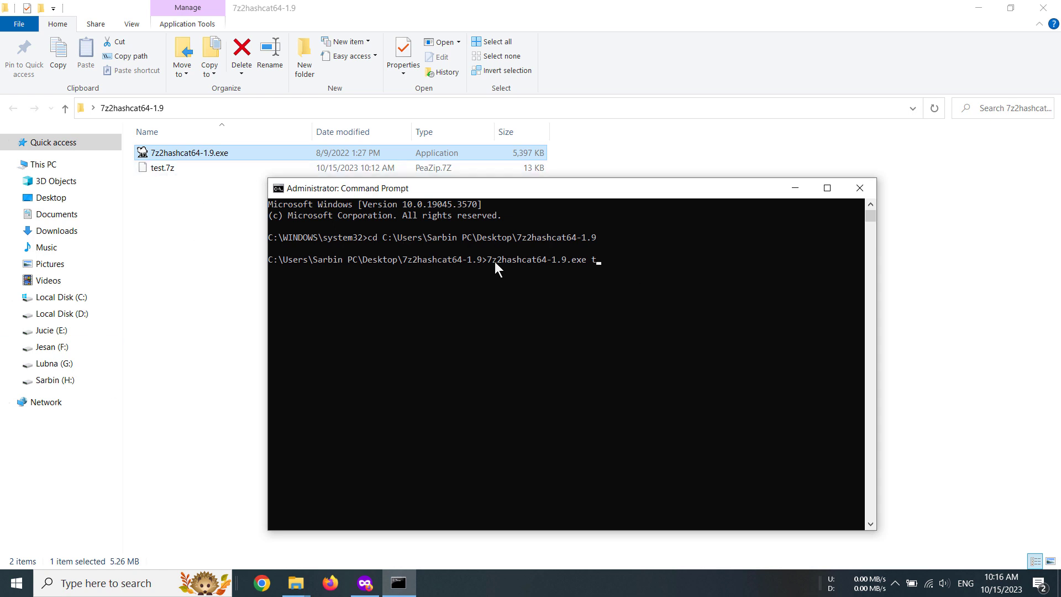
{"action": "type", "text": "est.7z"}
- Run the tool on test.7z, select the entire printed hash, then minimize the console
{"action": "key", "text": "Return"}
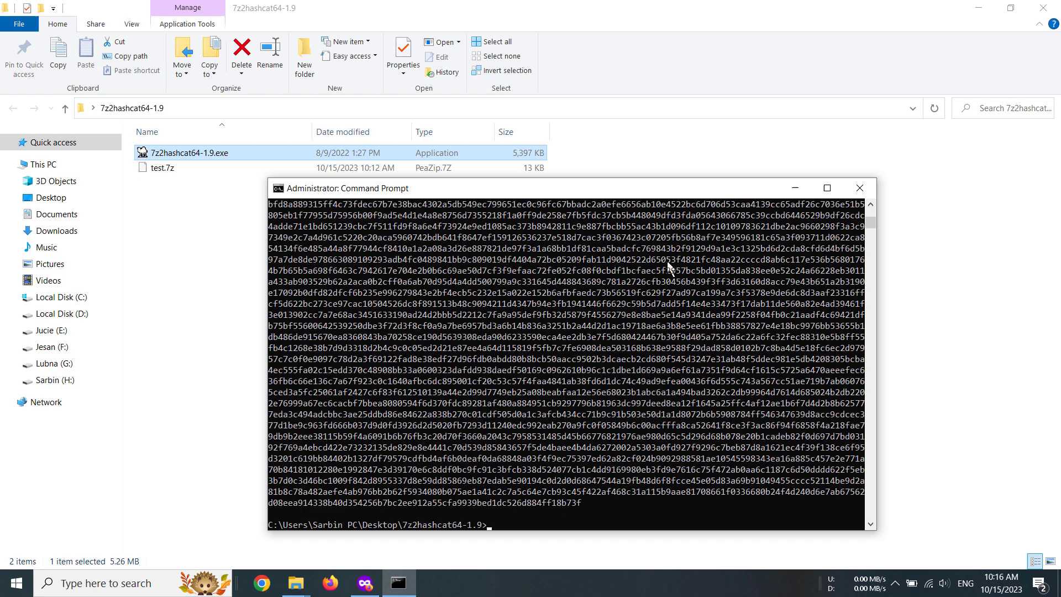
{"action": "scroll", "coordinate": [866, 218], "scroll_direction": "up", "scroll_amount": 15}
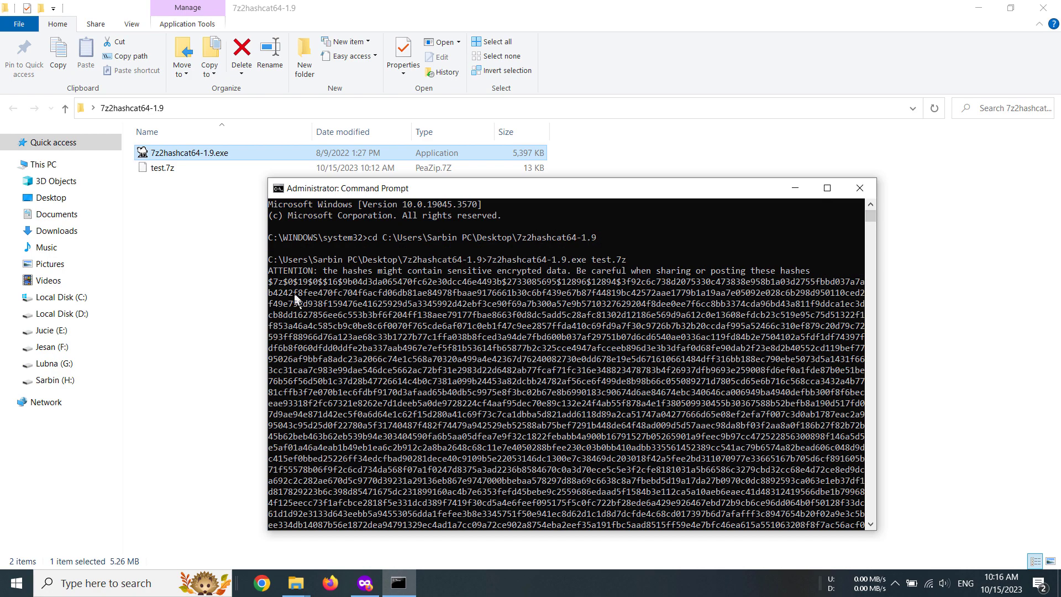
{"action": "left_click_drag", "start_coordinate": [271, 283], "coordinate": [534, 578]}
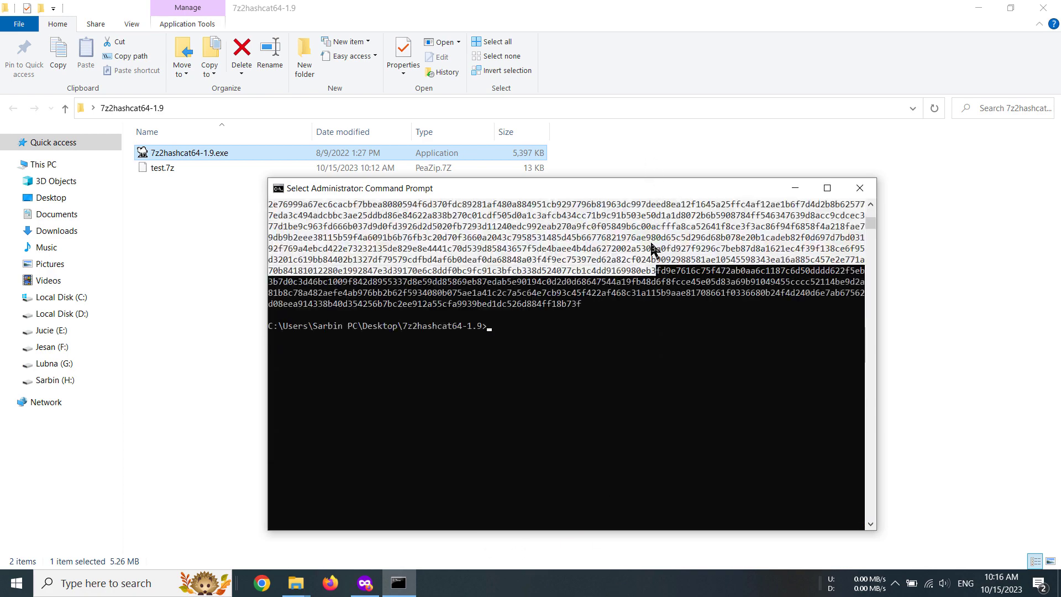
{"action": "left_click_drag", "start_coordinate": [534, 578], "coordinate": [582, 305]}
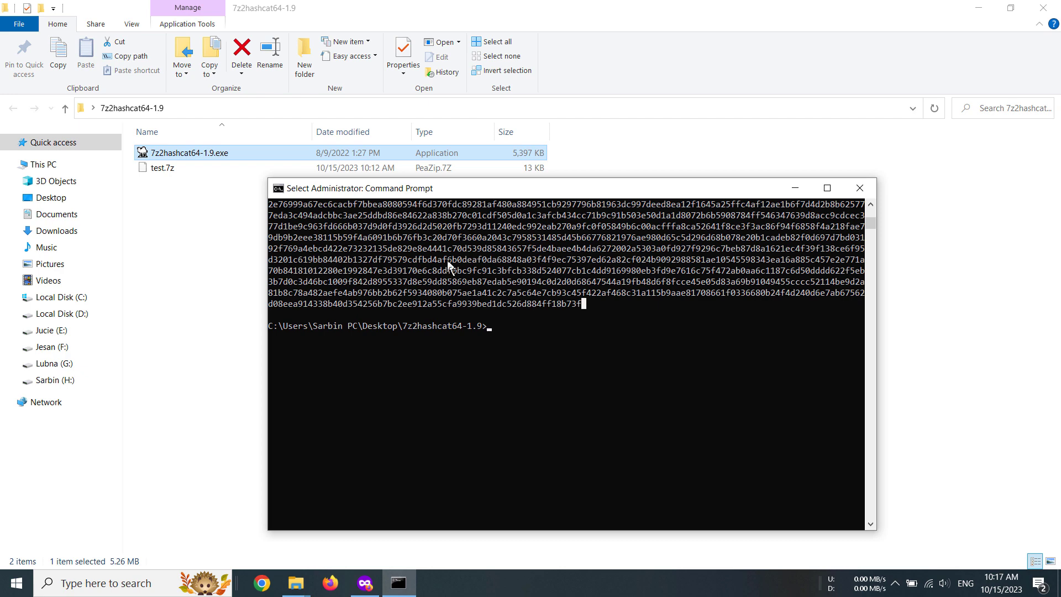
{"action": "left_click", "coordinate": [796, 188]}
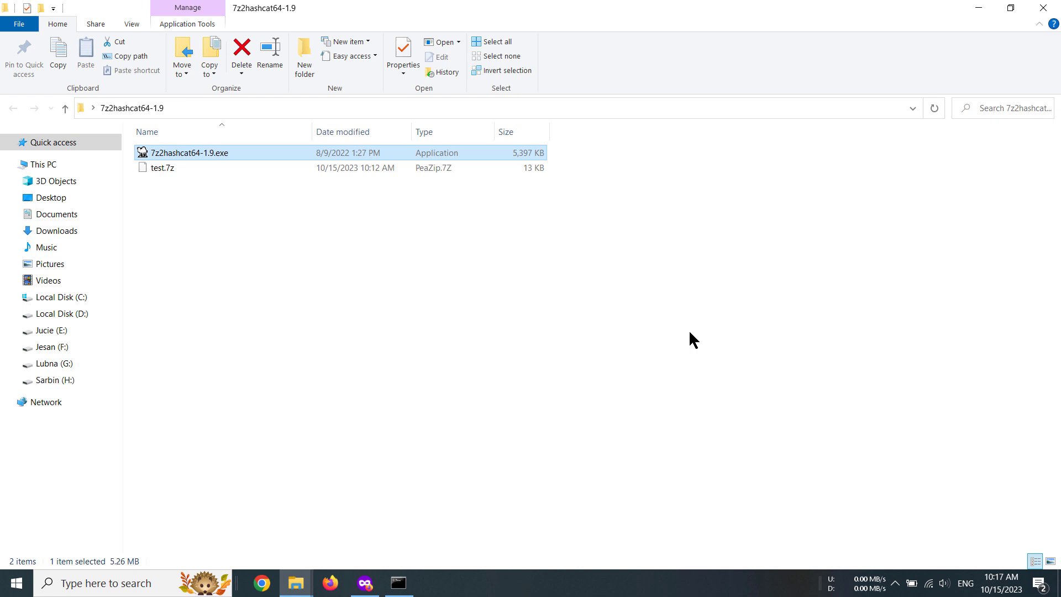